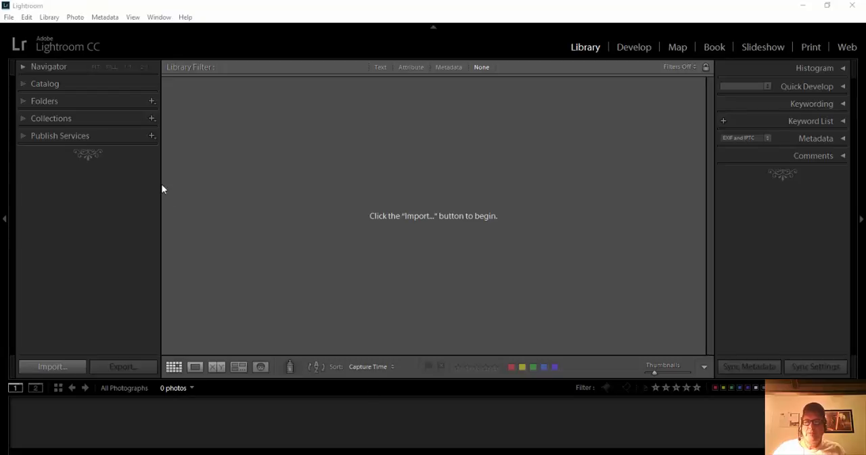
Step: Start a photo import that copies all images from the For Lightroom Catalog folder on the Desktop
{"action": "left_click", "coordinate": [53, 366]}
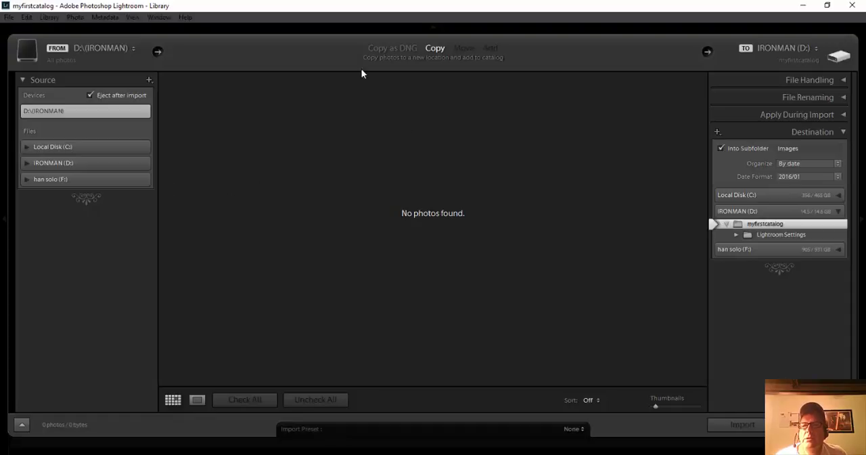
{"action": "left_click", "coordinate": [157, 53]}
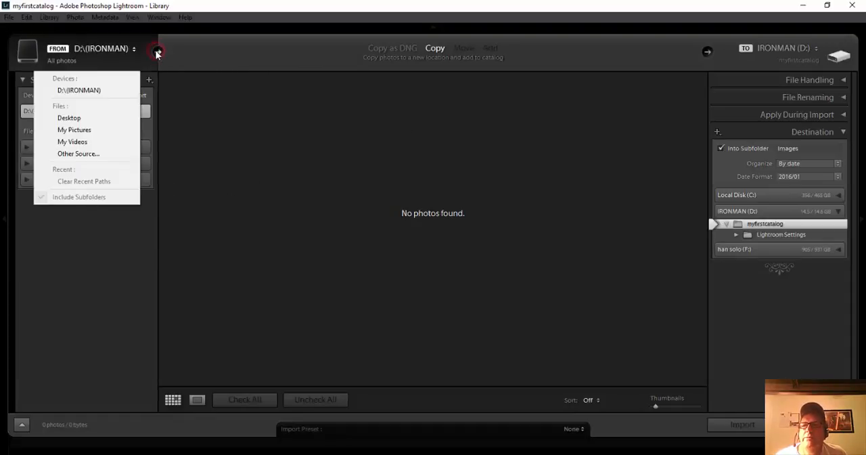
{"action": "left_click", "coordinate": [70, 119]}
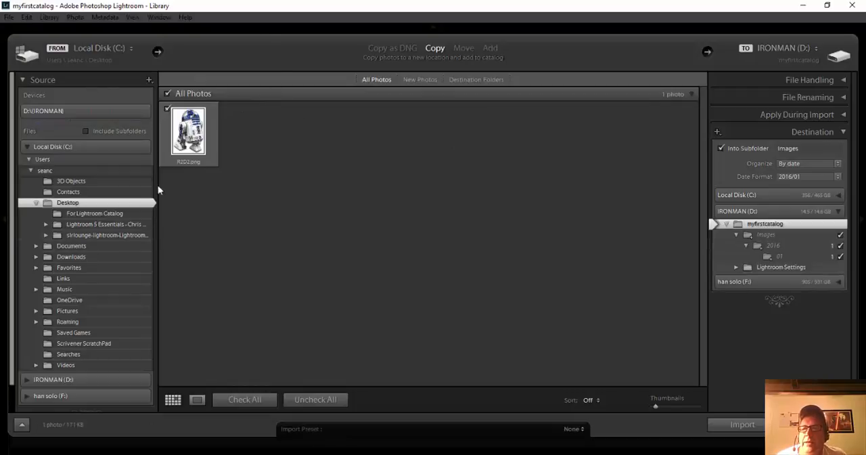
{"action": "left_click", "coordinate": [90, 214]}
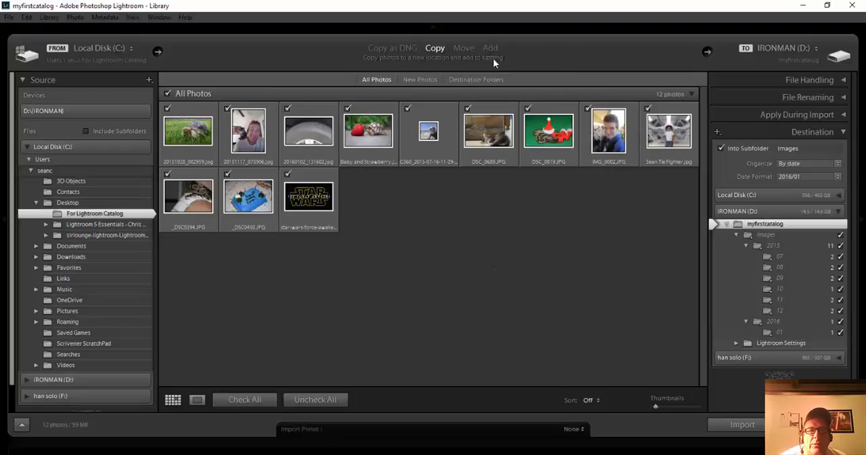
{"action": "left_click", "coordinate": [433, 49]}
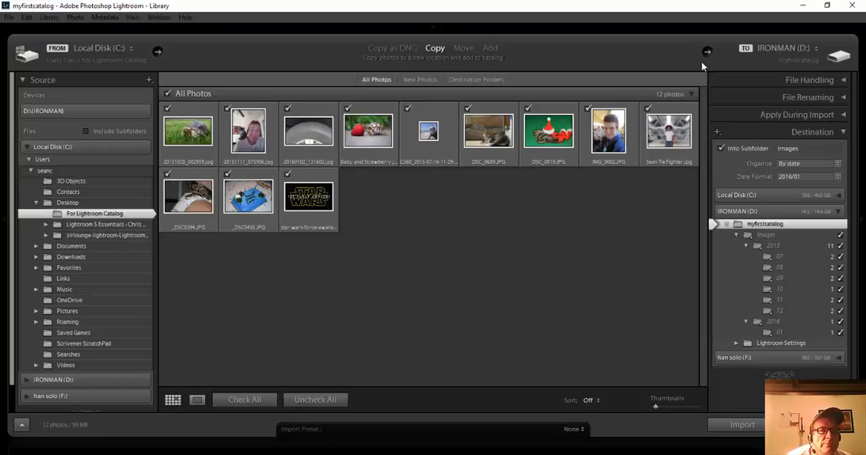
Step: Choose the myfirstcatalog folder on the IRONMAN (D:) drive as the import destination
{"action": "left_click", "coordinate": [775, 51]}
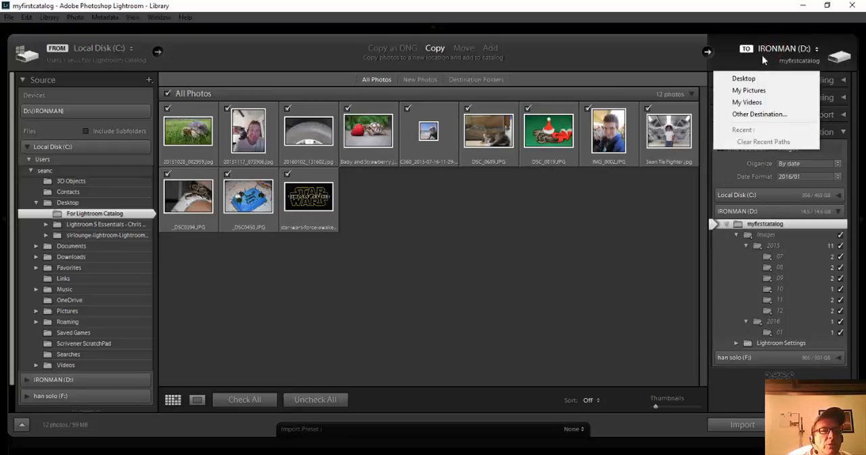
{"action": "left_click", "coordinate": [769, 115]}
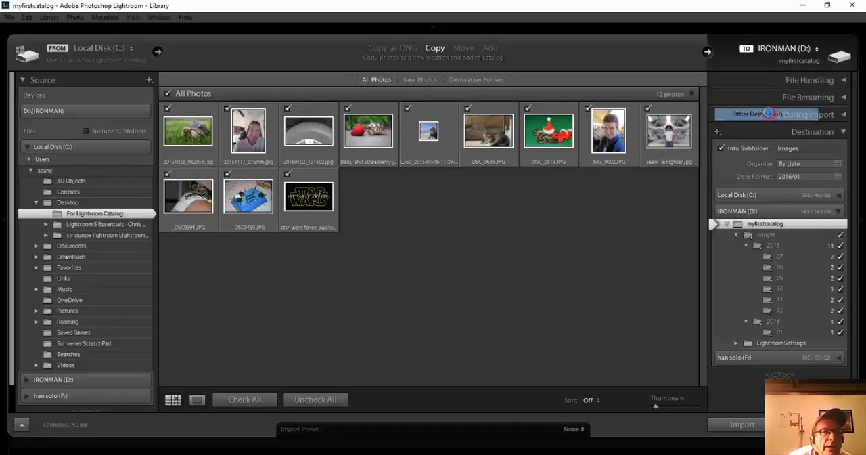
{"action": "left_click_drag", "start_coordinate": [473, 116], "coordinate": [501, 39]}
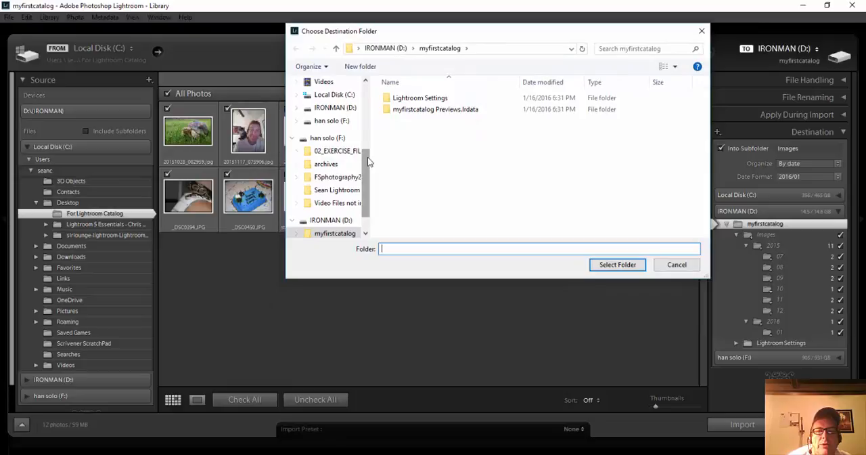
{"action": "left_click_drag", "start_coordinate": [368, 157], "coordinate": [377, 178]}
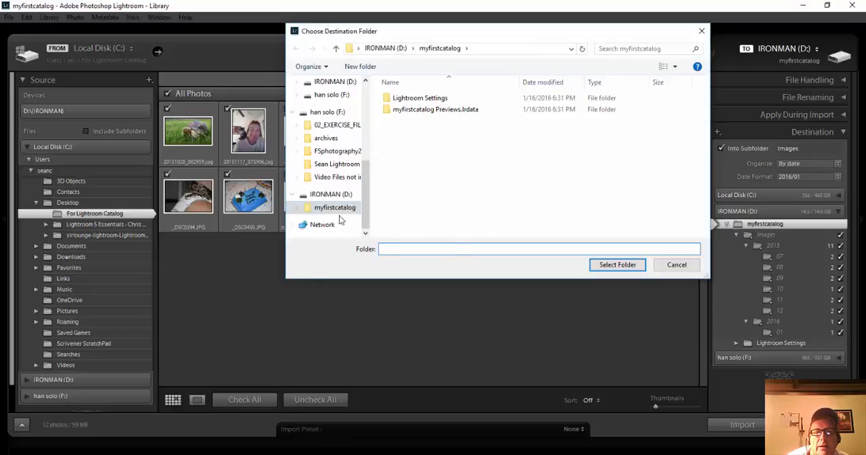
{"action": "left_click", "coordinate": [323, 195]}
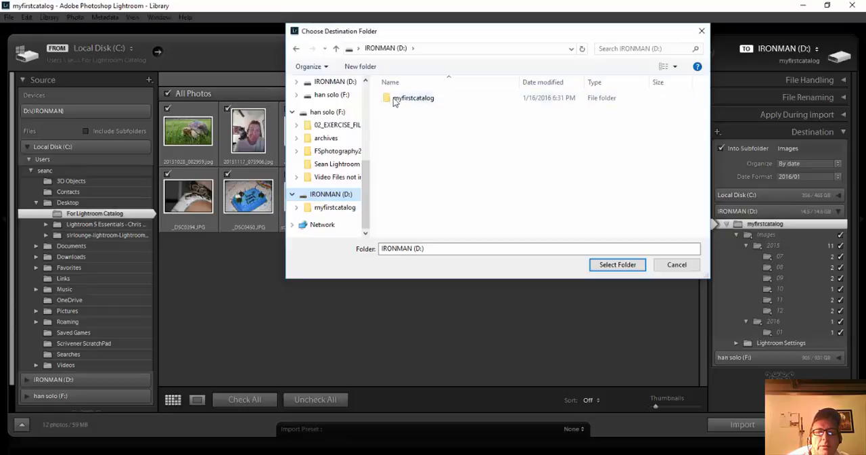
{"action": "left_click", "coordinate": [416, 100]}
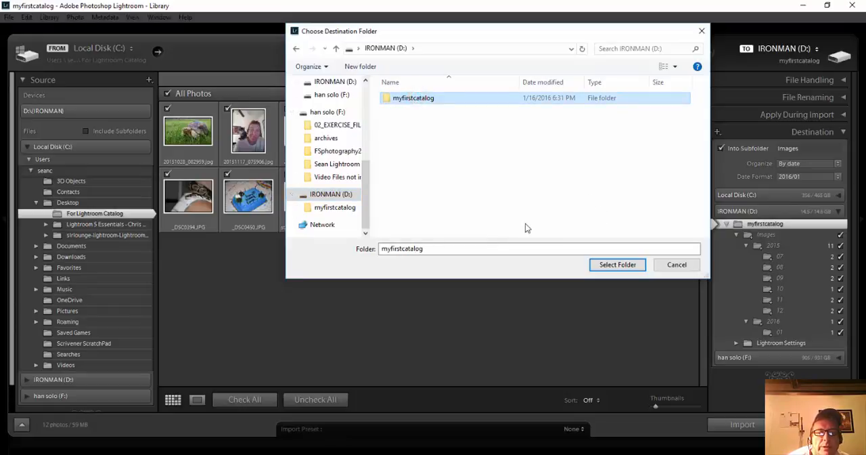
{"action": "left_click", "coordinate": [617, 265]}
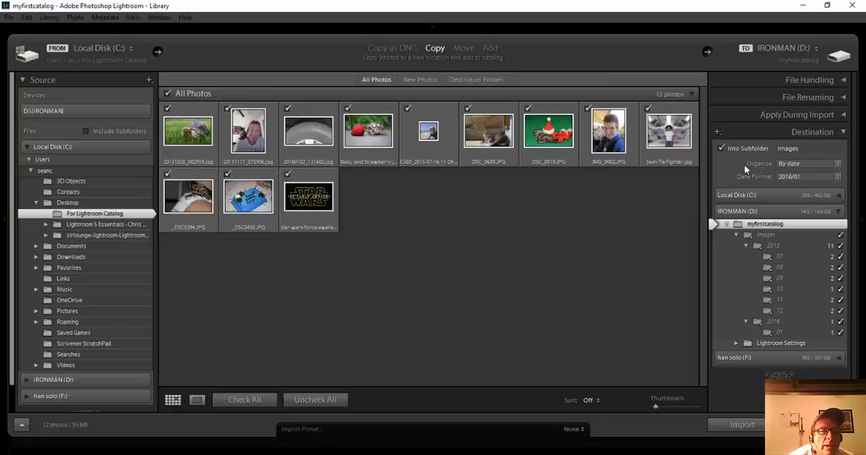
Step: Keep the imported photos organized by date and choose the 2016/01 date format for the destination folders
{"action": "left_click", "coordinate": [839, 164]}
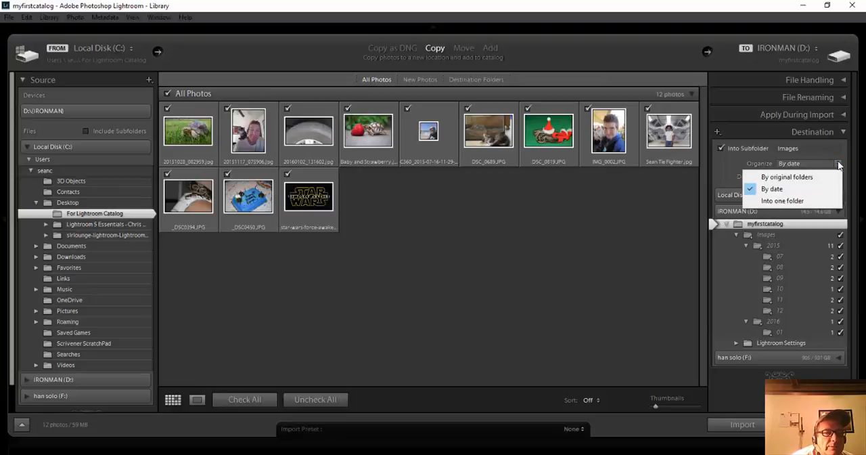
{"action": "left_click", "coordinate": [723, 164]}
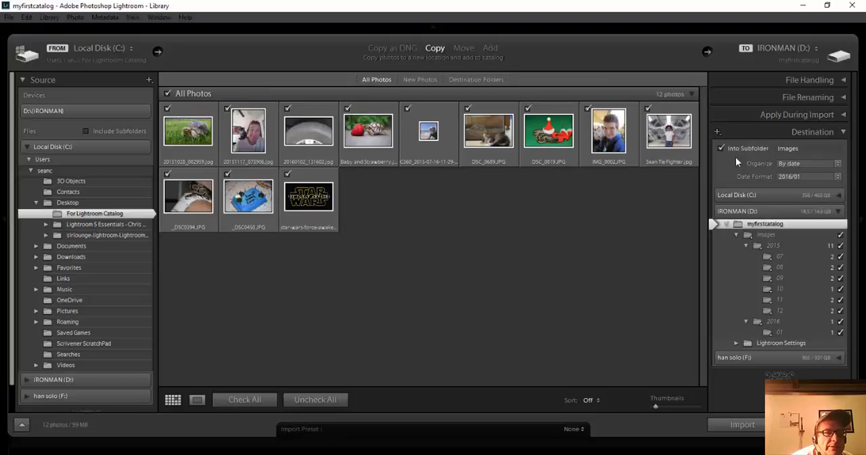
{"action": "left_click", "coordinate": [839, 177]}
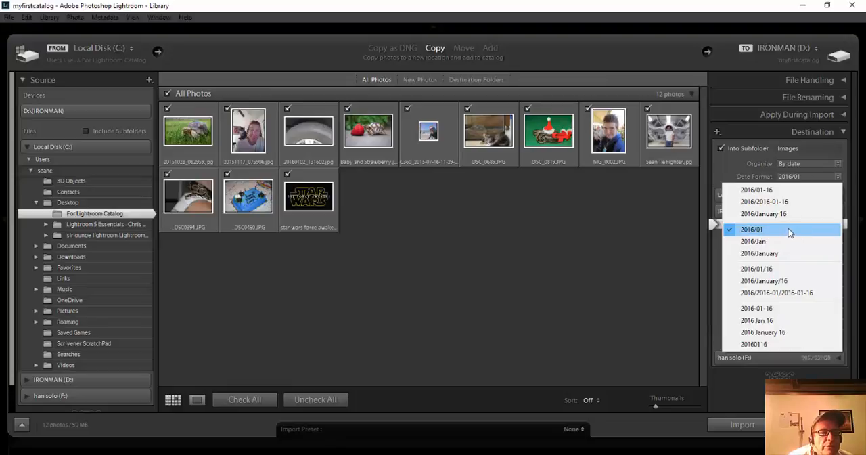
{"action": "left_click", "coordinate": [789, 231]}
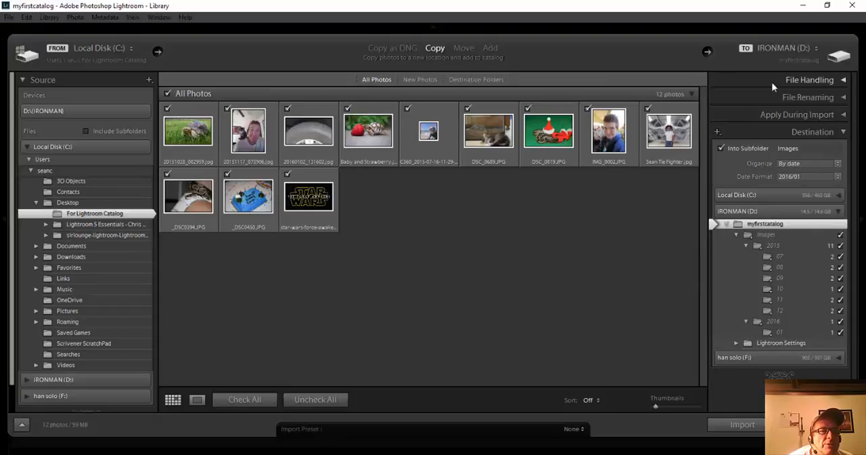
Step: Review the file handling options, switching Don't Import Suspected Duplicates off and on again
{"action": "left_click", "coordinate": [843, 80]}
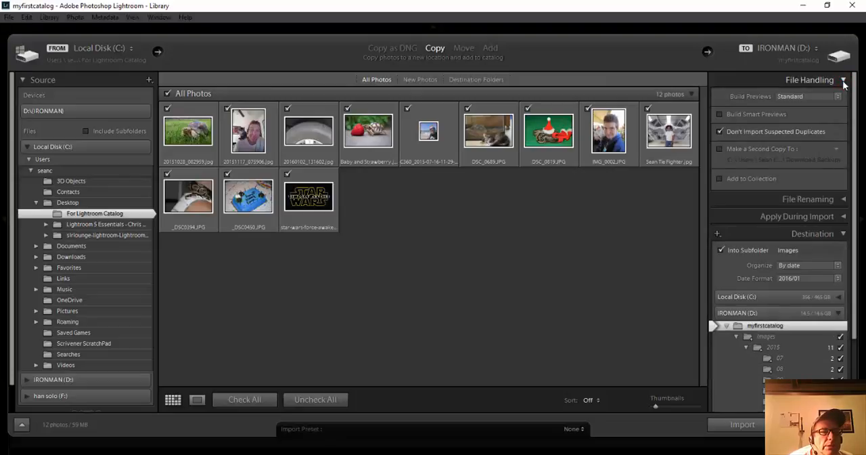
{"action": "left_click", "coordinate": [842, 233]}
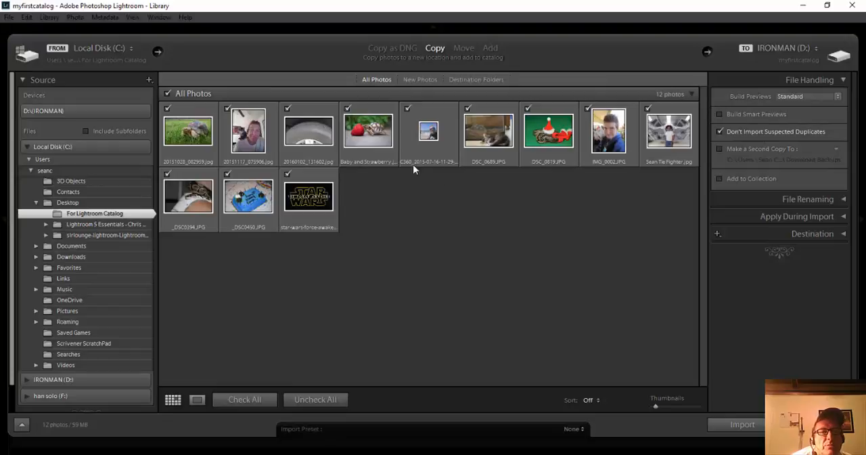
{"action": "left_click", "coordinate": [720, 132]}
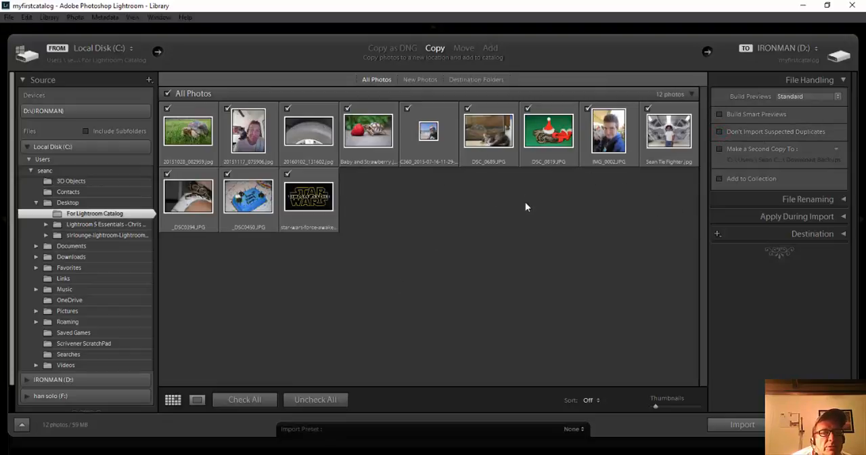
{"action": "left_click", "coordinate": [719, 132]}
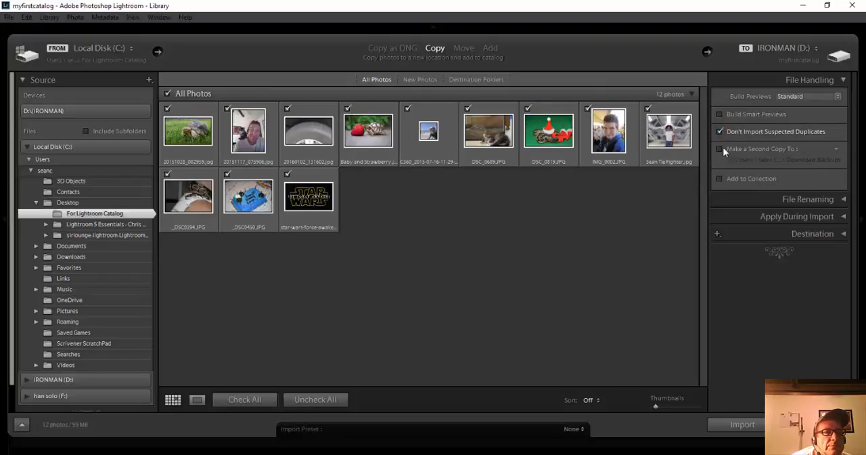
{"action": "left_click", "coordinate": [844, 80]}
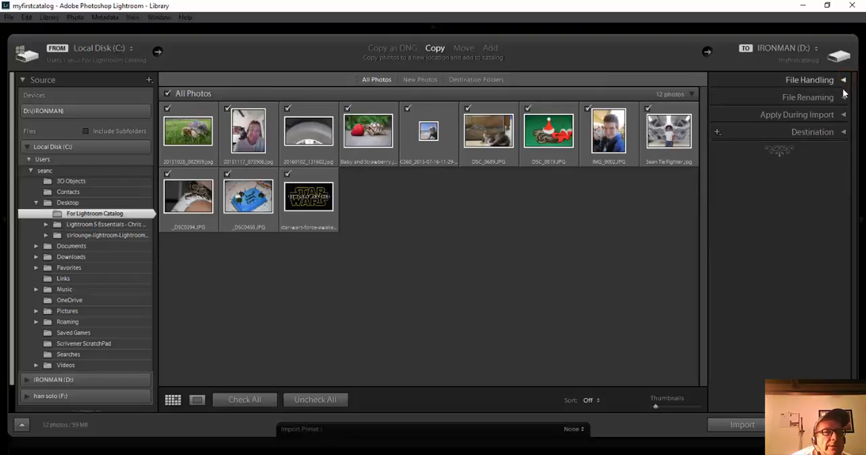
Step: Review the file renaming options, switching Rename Files on and off again
{"action": "left_click", "coordinate": [843, 98]}
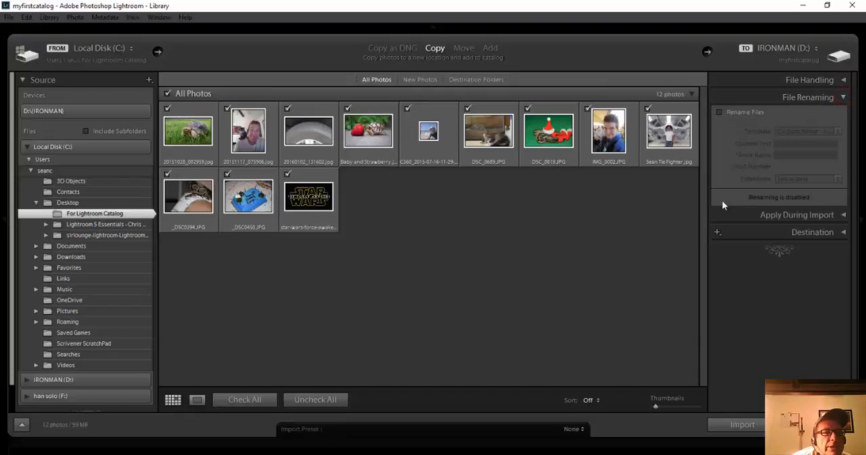
{"action": "left_click", "coordinate": [720, 112]}
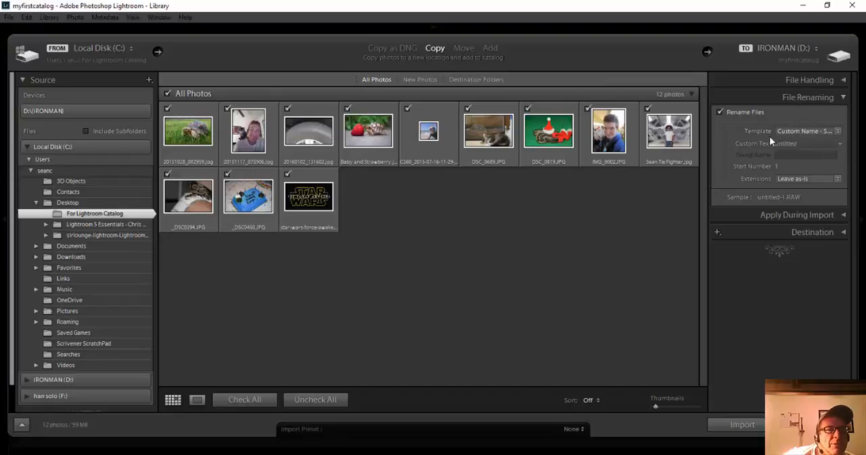
{"action": "left_click", "coordinate": [720, 112]}
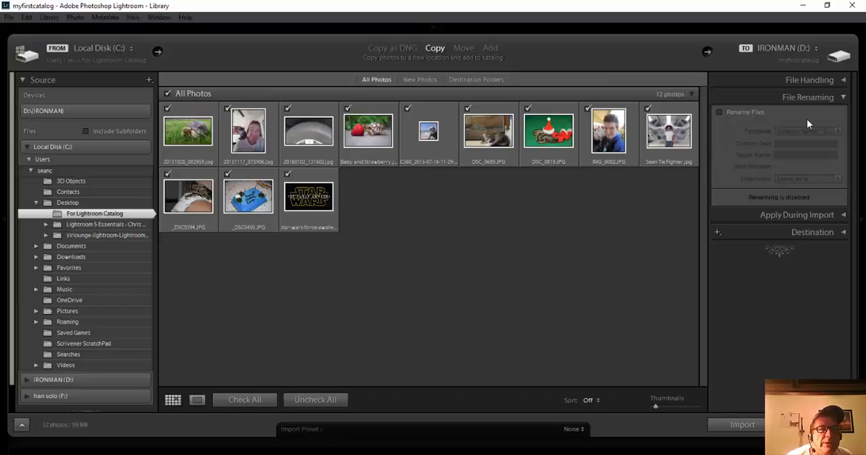
{"action": "left_click", "coordinate": [844, 96]}
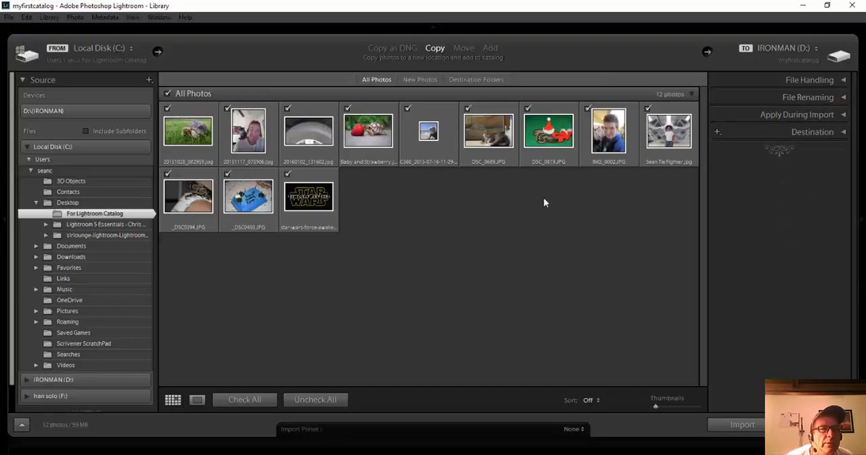
Step: Look through the develop presets available to apply during import, leaving Develop Settings at None
{"action": "left_click", "coordinate": [843, 114]}
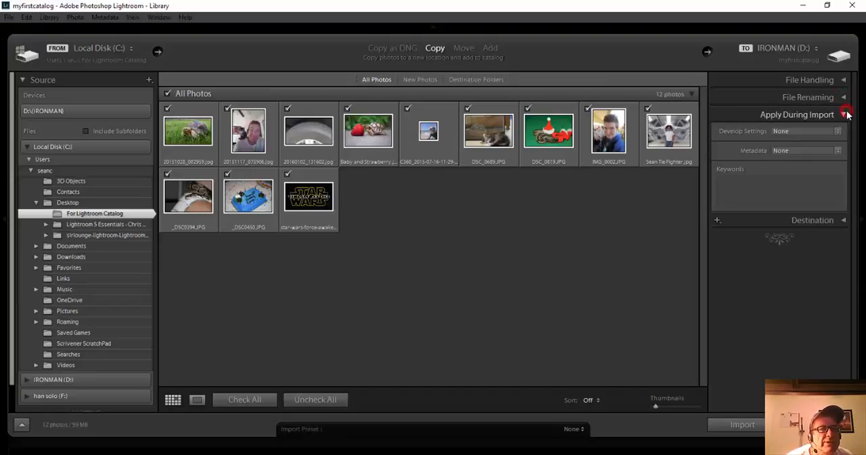
{"action": "left_click", "coordinate": [838, 131]}
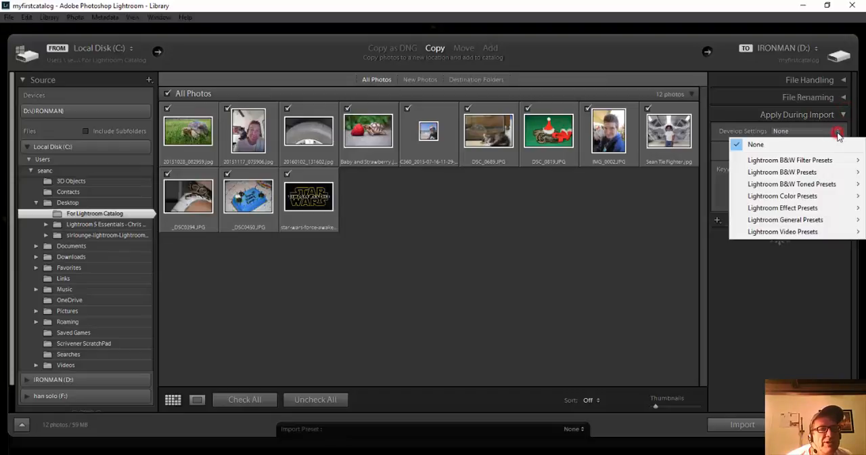
{"action": "left_click", "coordinate": [716, 133]}
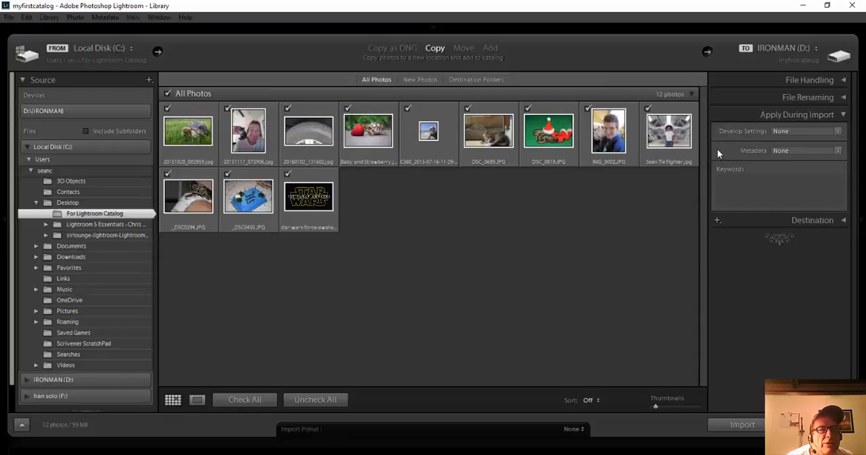
{"action": "left_click", "coordinate": [843, 114]}
{"action": "left_click", "coordinate": [843, 132]}
{"action": "left_click", "coordinate": [845, 132]}
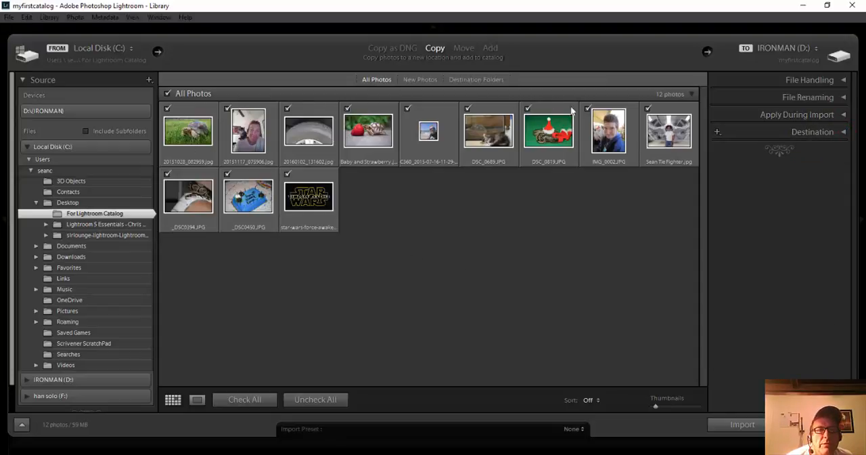
Step: Make the preview thumbnails slightly smaller and import all checked photos into the catalog
{"action": "left_click", "coordinate": [655, 406]}
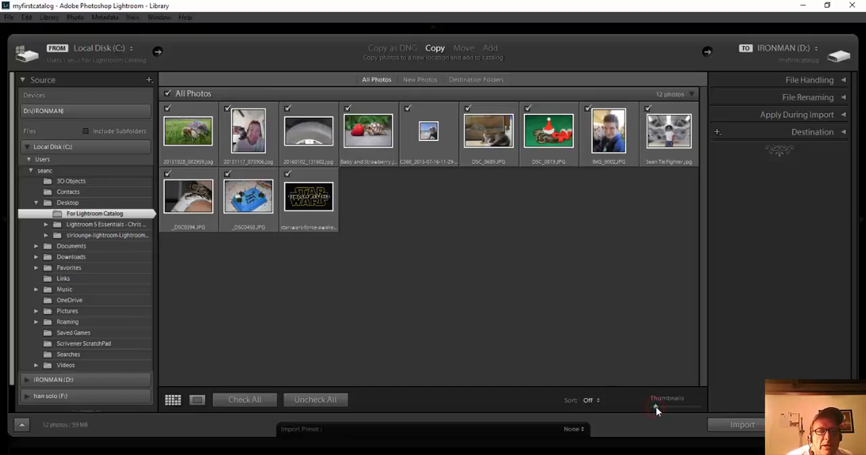
{"action": "left_click_drag", "start_coordinate": [655, 406], "coordinate": [650, 414]}
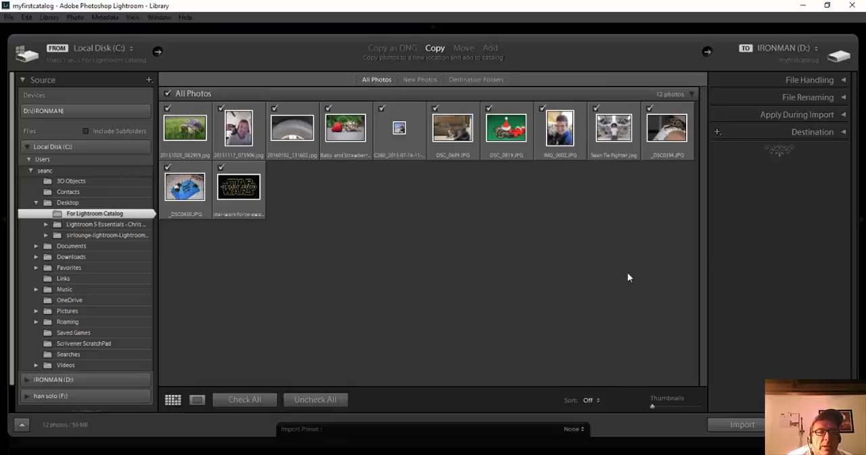
{"action": "left_click", "coordinate": [744, 424]}
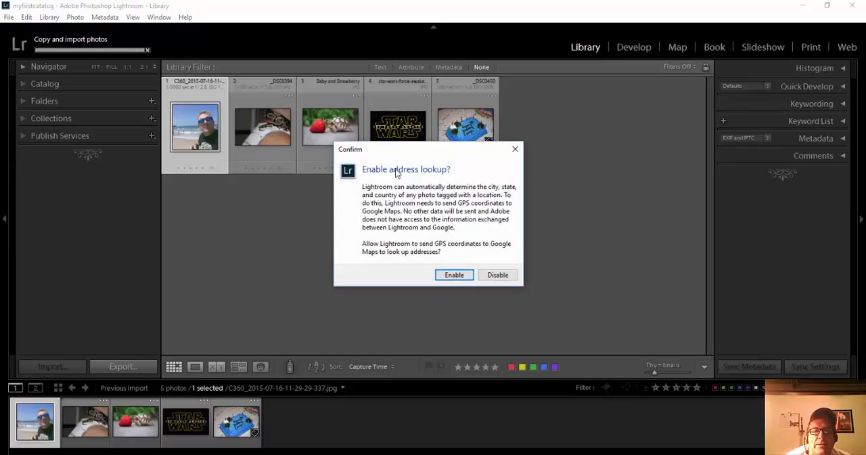
Step: Disable address lookup so that no GPS coordinates are sent to Google Maps
{"action": "left_click_drag", "start_coordinate": [398, 157], "coordinate": [411, 195]}
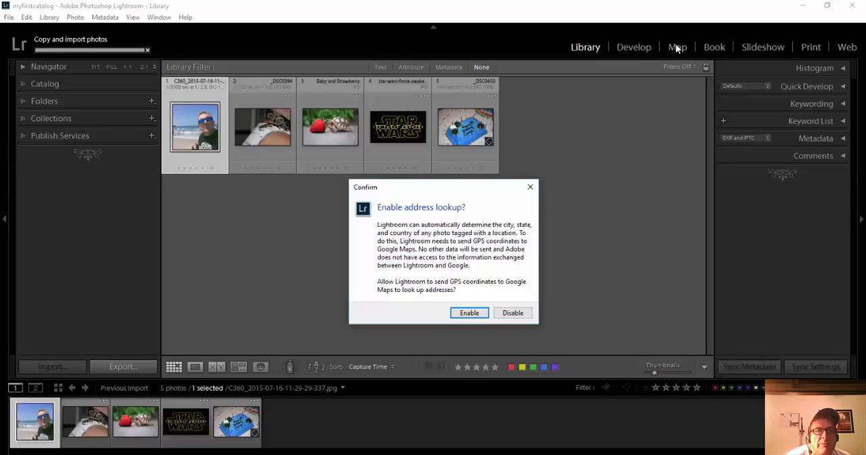
{"action": "left_click", "coordinate": [515, 313]}
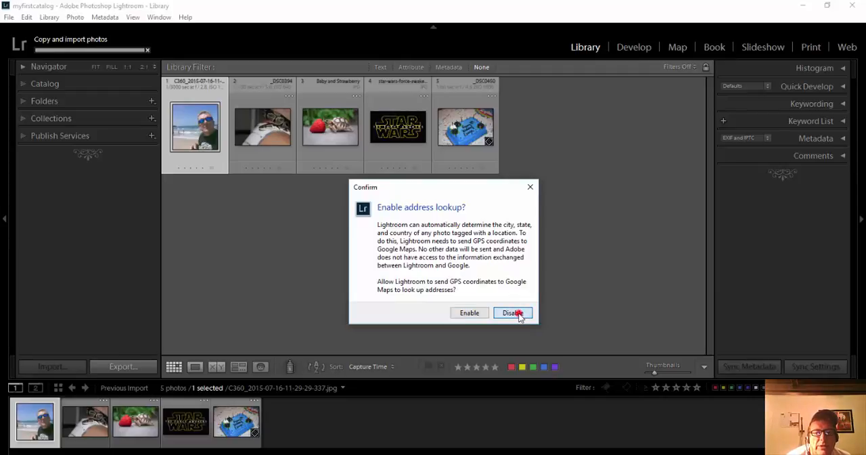
{"action": "left_click", "coordinate": [39, 49]}
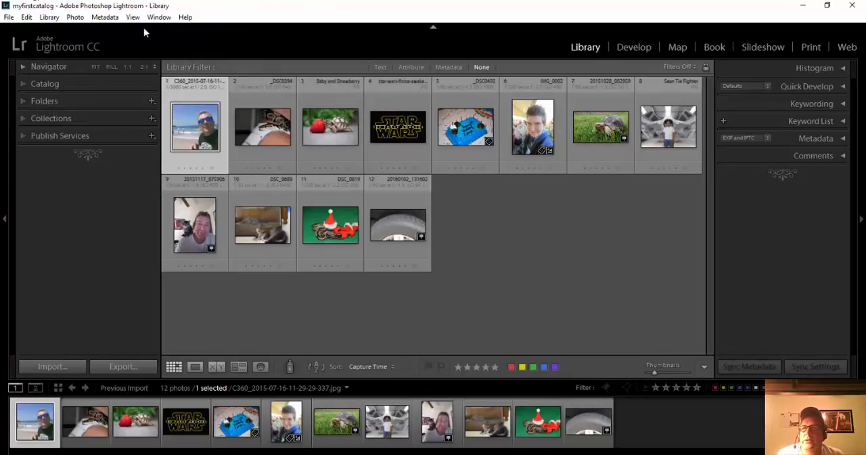
Step: View all photographs in the catalog, return to the previous import, and collapse the Catalog section
{"action": "left_click", "coordinate": [21, 83]}
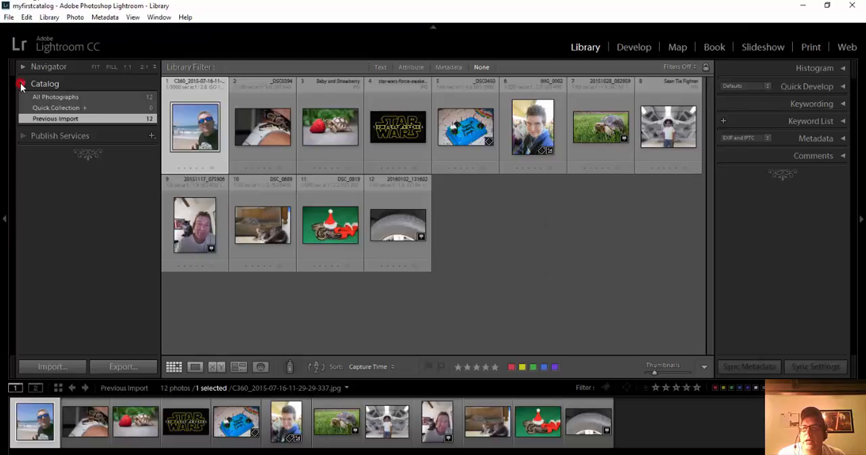
{"action": "left_click", "coordinate": [68, 97]}
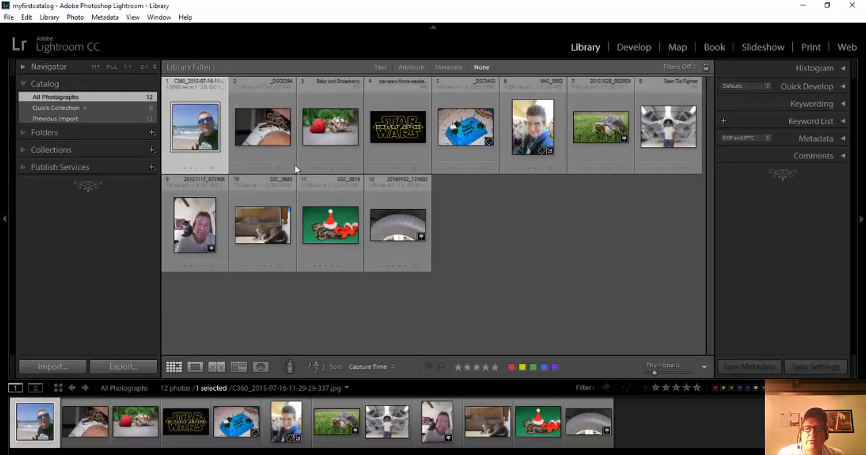
{"action": "left_click", "coordinate": [101, 120]}
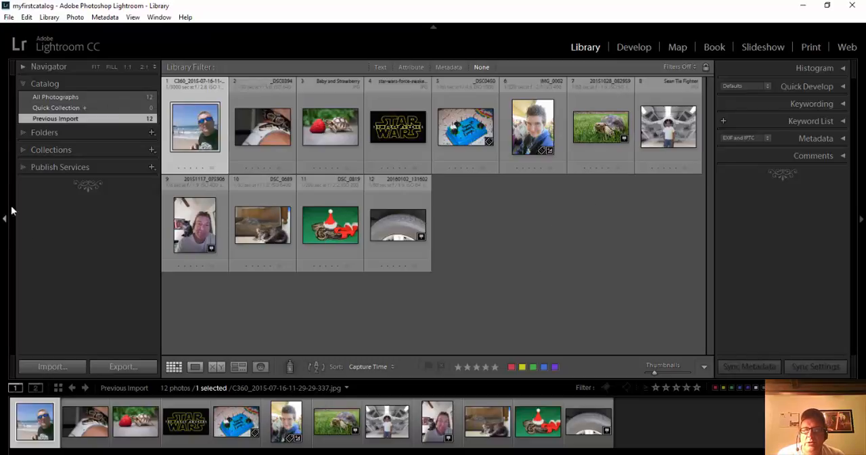
{"action": "left_click", "coordinate": [23, 83]}
Step: Expand the IRONMAN (D:) drive in the Folders section along with its 2015 and 2016 folders
{"action": "left_click", "coordinate": [22, 101]}
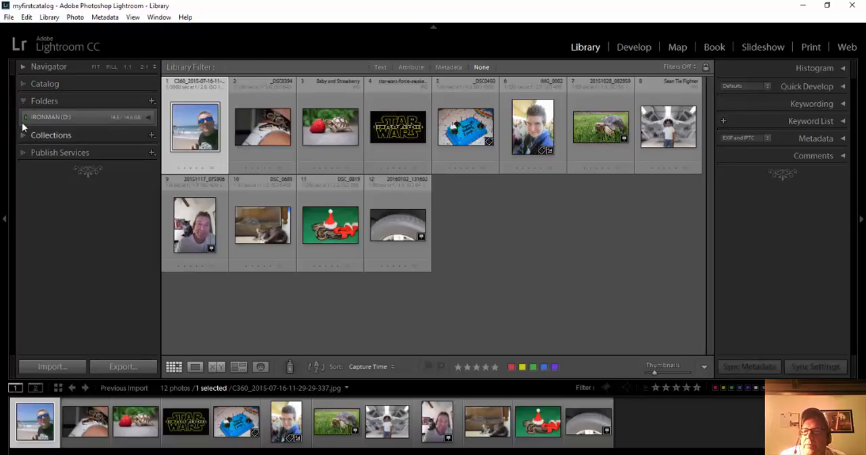
{"action": "left_click", "coordinate": [148, 117]}
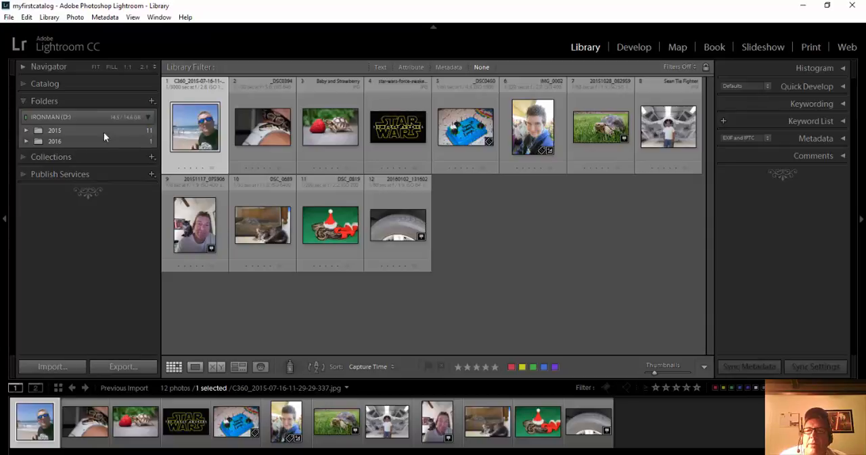
{"action": "left_click", "coordinate": [26, 131]}
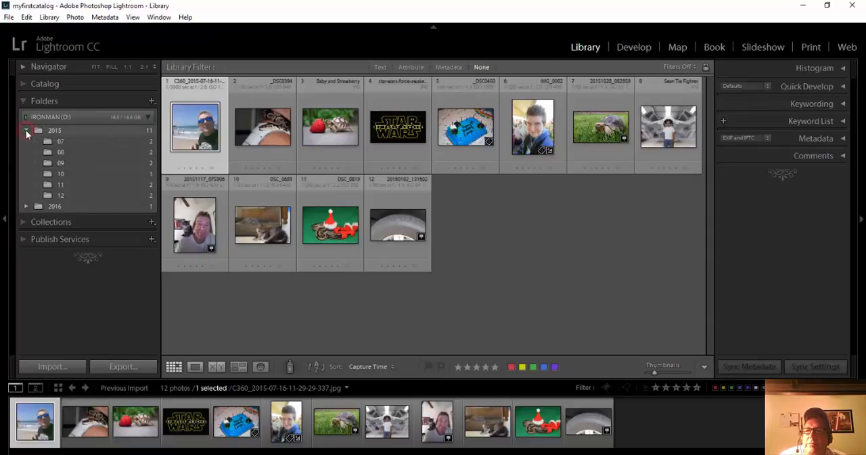
{"action": "left_click", "coordinate": [26, 205]}
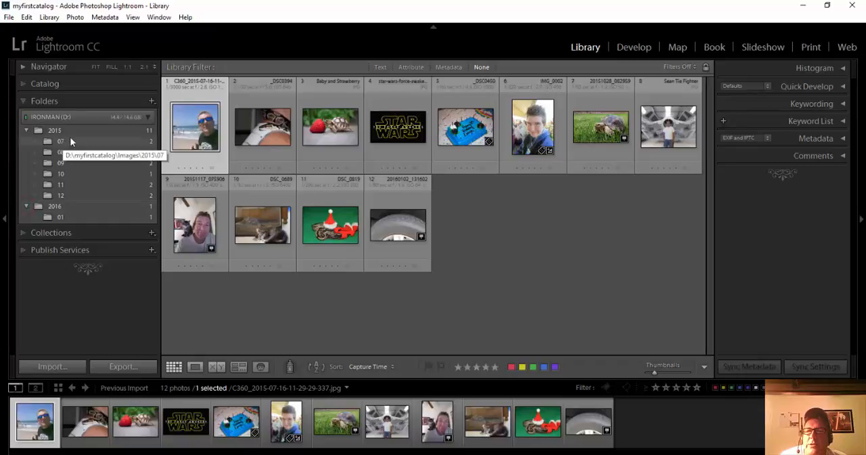
Step: View the photos in the 2015 month folders 07, 08 and 09 and in the 2016 folder 01
{"action": "left_click", "coordinate": [75, 142]}
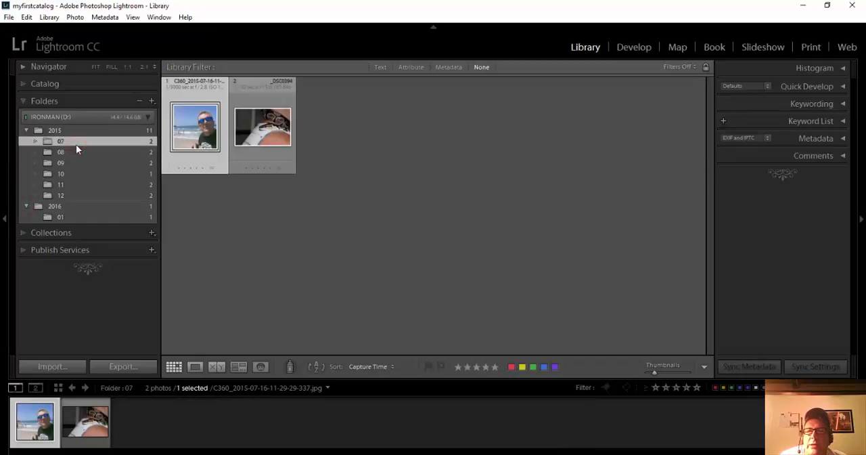
{"action": "left_click", "coordinate": [78, 152]}
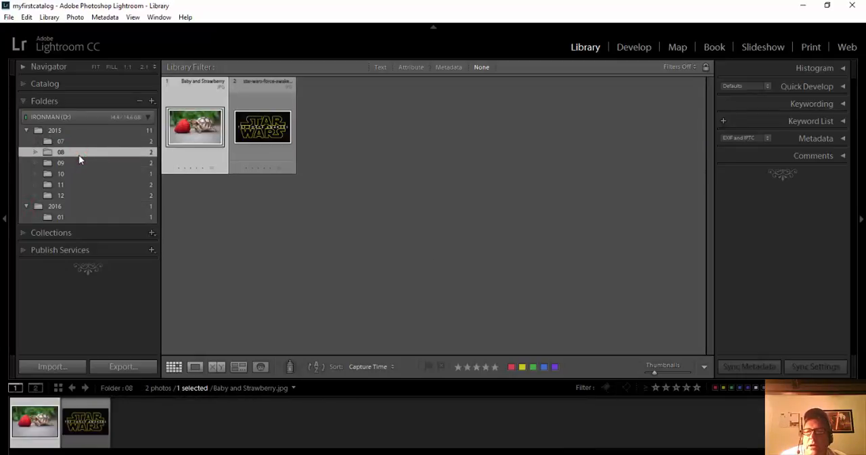
{"action": "left_click", "coordinate": [78, 163]}
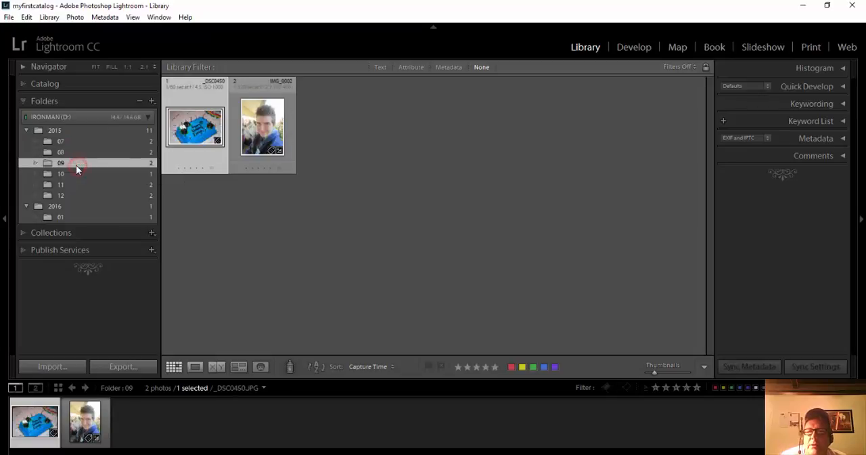
{"action": "left_click", "coordinate": [79, 216]}
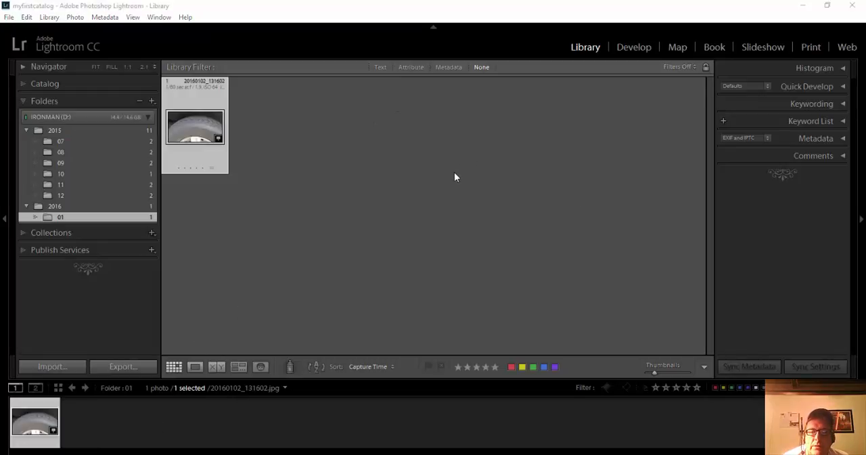
Step: Switch to File Explorer and open the Images folder inside myfirstcatalog on the IRONMAN (D:) drive
{"action": "key", "text": "super+e"}
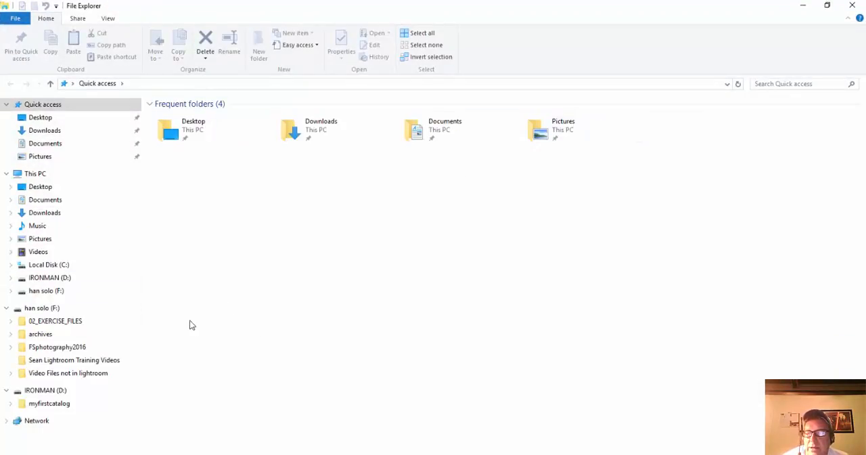
{"action": "left_click", "coordinate": [43, 391]}
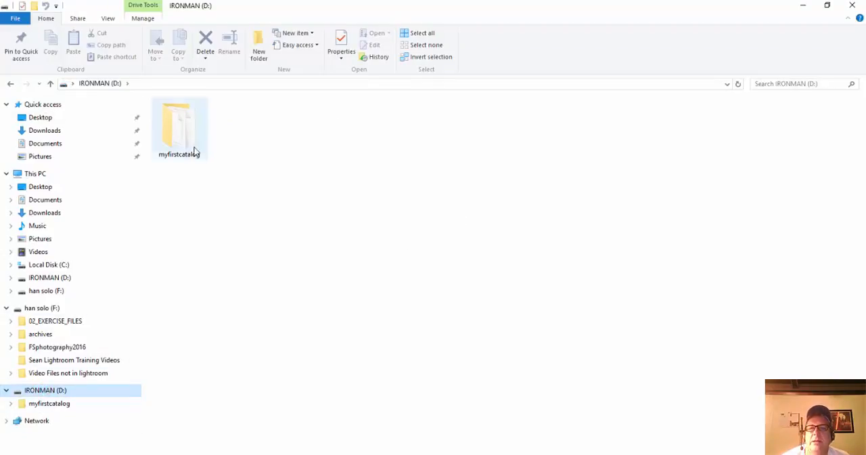
{"action": "double_click", "coordinate": [172, 133]}
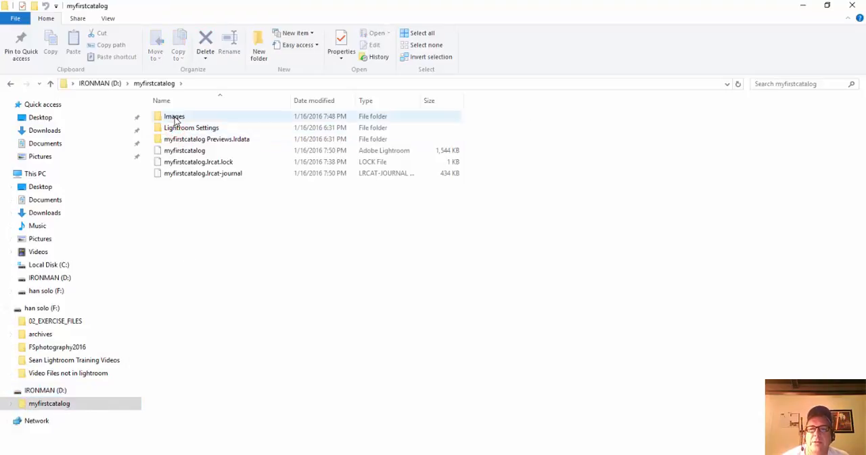
{"action": "double_click", "coordinate": [175, 118]}
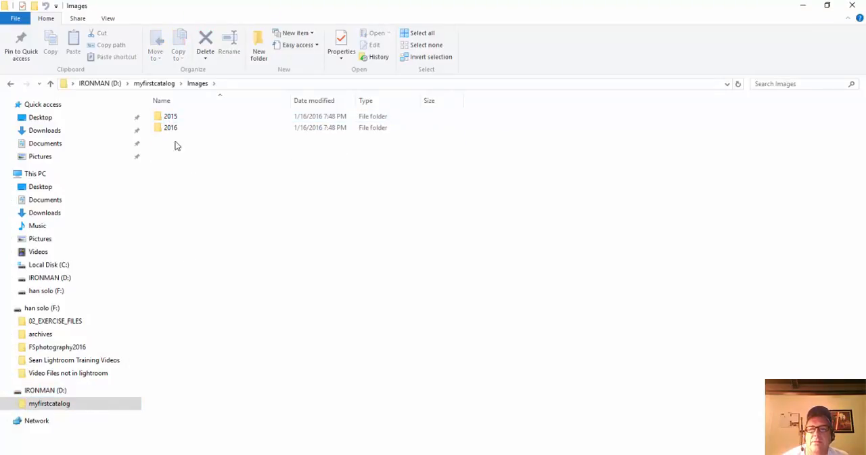
Step: Go back up to the myfirstcatalog folder on the IRONMAN (D:) drive, and close File Explorer to return to Lightroom
{"action": "left_click", "coordinate": [9, 83]}
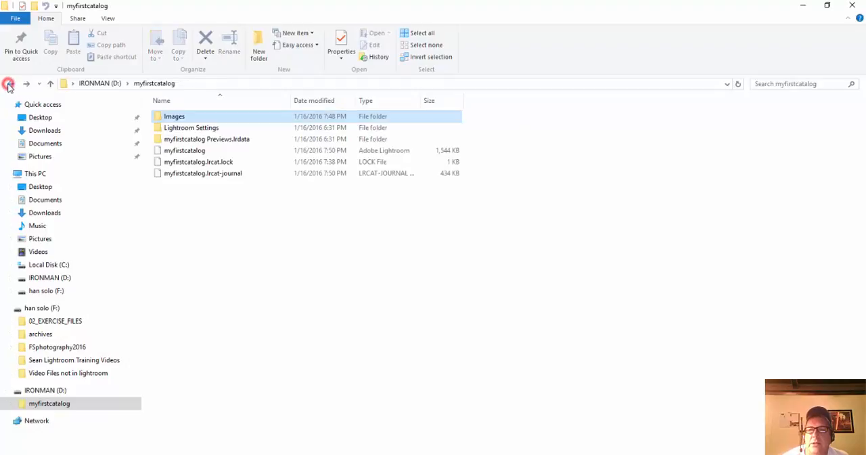
{"action": "left_click", "coordinate": [10, 84]}
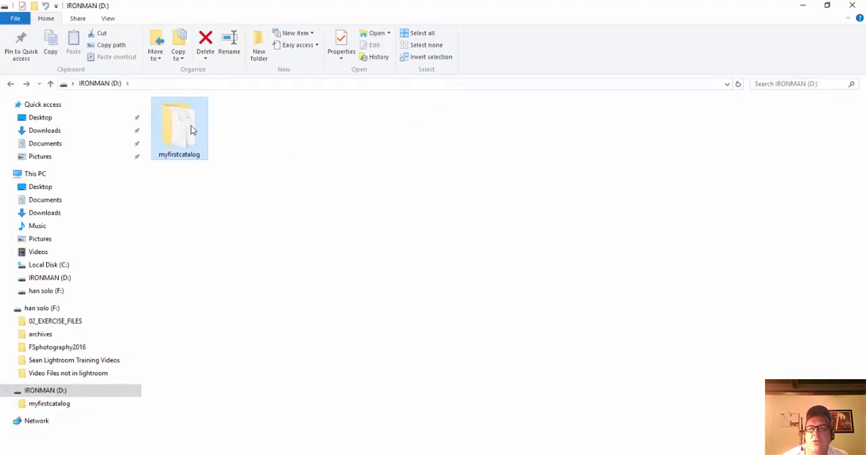
{"action": "left_click_drag", "start_coordinate": [192, 129], "coordinate": [194, 154]}
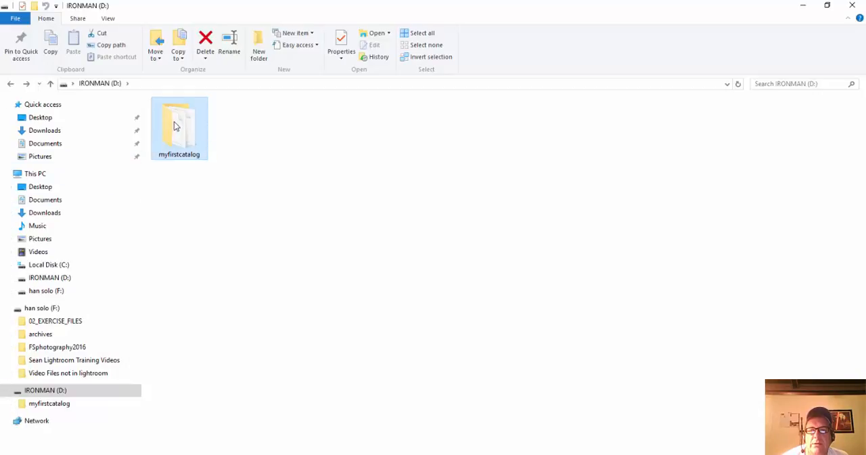
{"action": "left_click", "coordinate": [852, 6]}
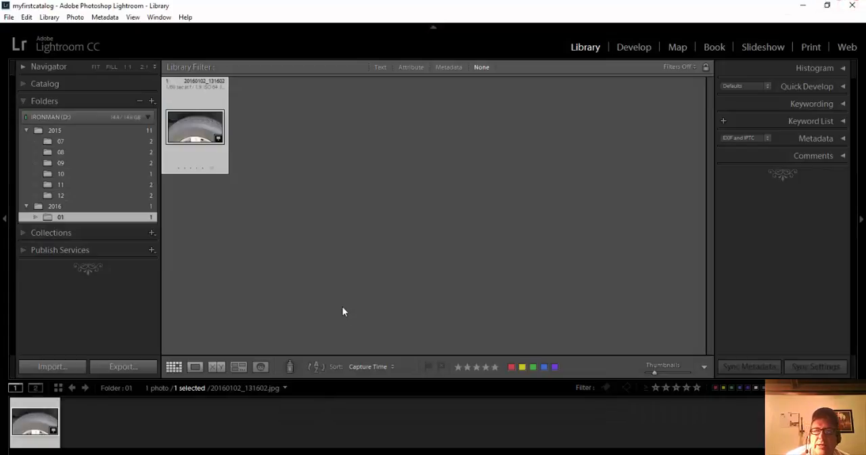